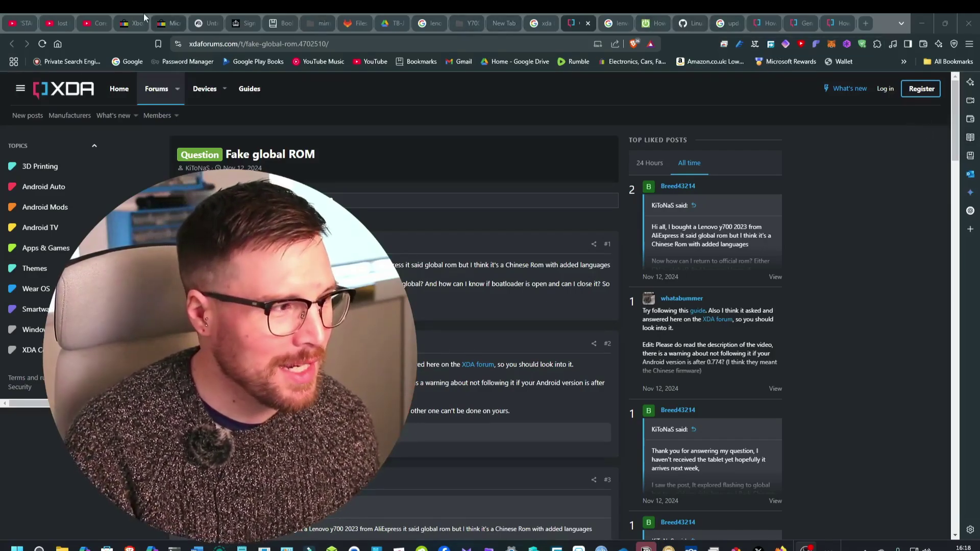
# - Highlight 'ZUI 15.0.549 Stable.' in the YouTube comment, then return to the Y700 zip-update Google results
pyautogui.click(90, 14)
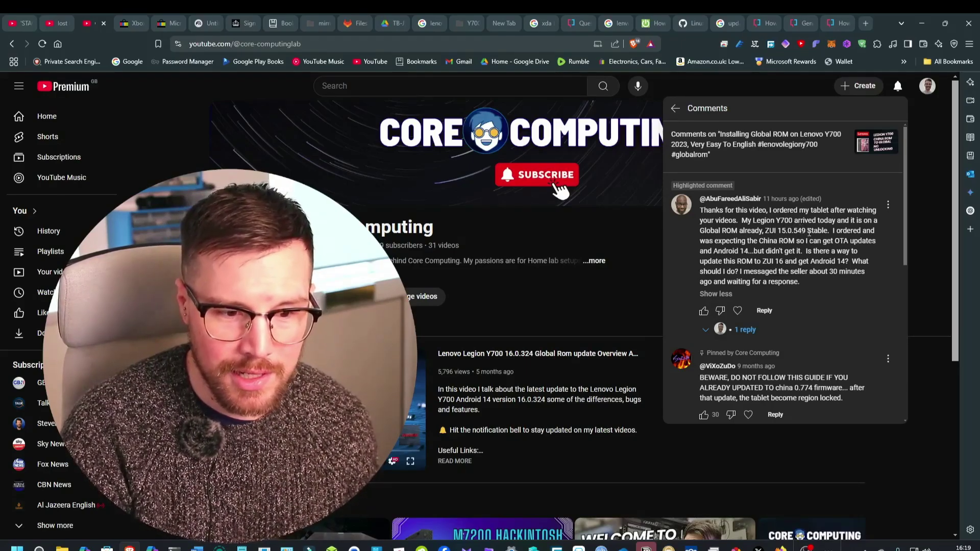
pyautogui.moveTo(831, 230); pyautogui.dragTo(765, 231)
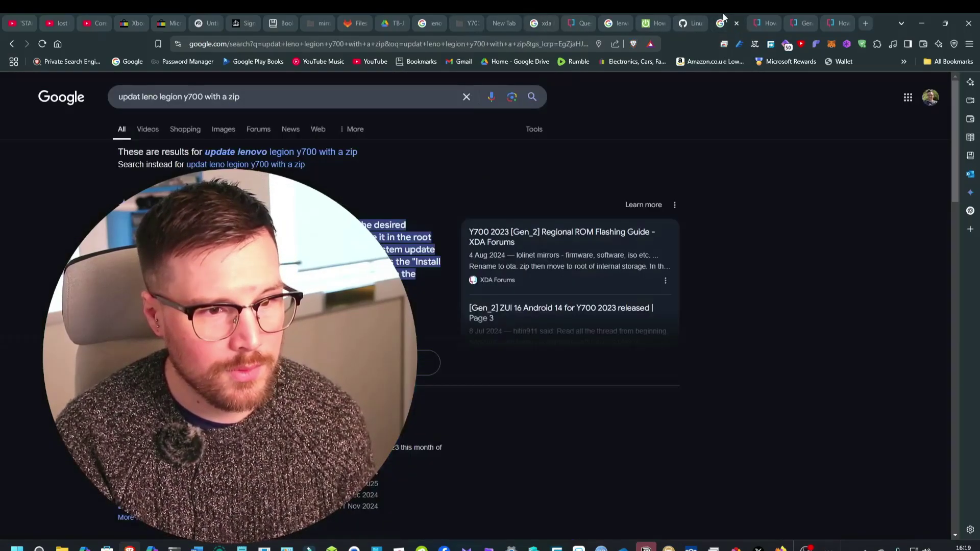
pyautogui.click(728, 23)
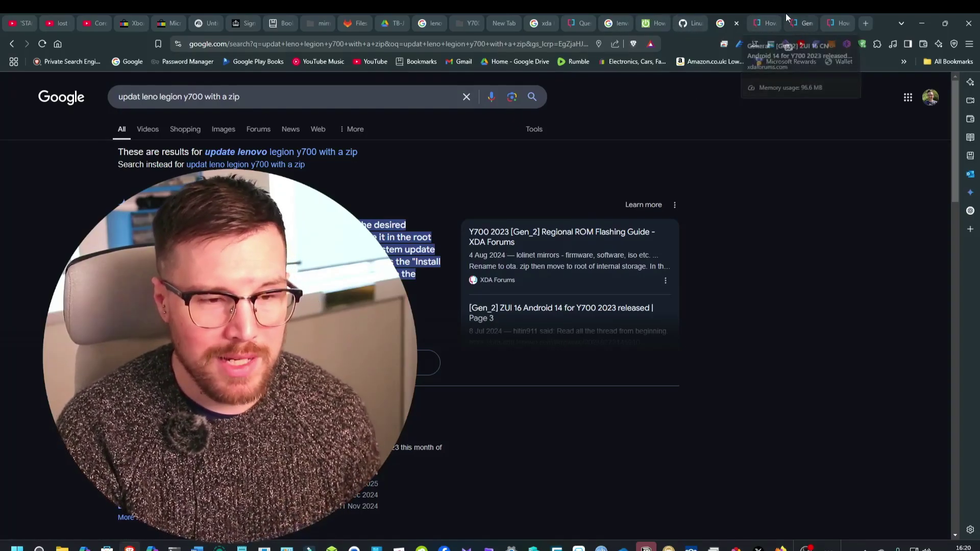
# - Compare the XDA How To Guide and ZUI 16 CN Android 14 threads, then open the Fake global ROM thread
pyautogui.click(769, 15)
pyautogui.click(811, 15)
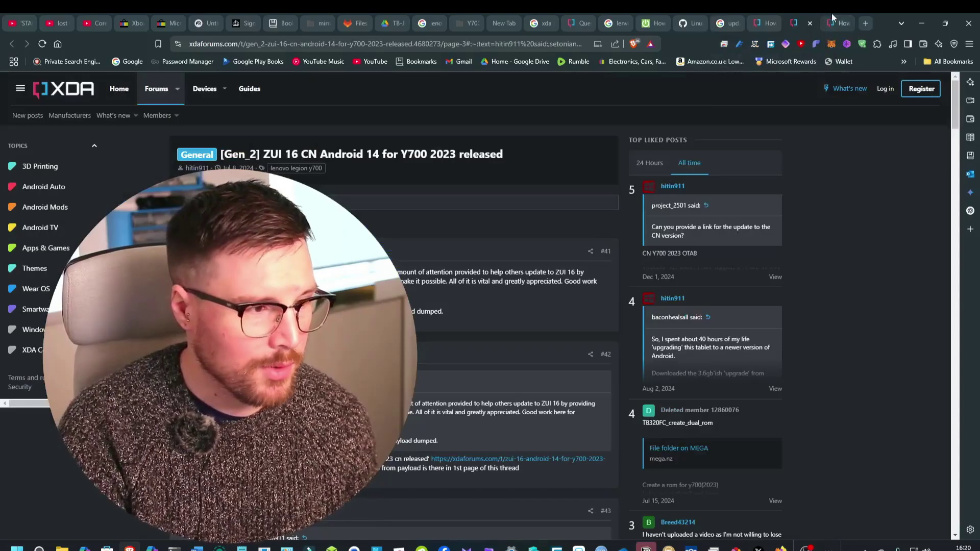
pyautogui.click(853, 13)
pyautogui.click(808, 14)
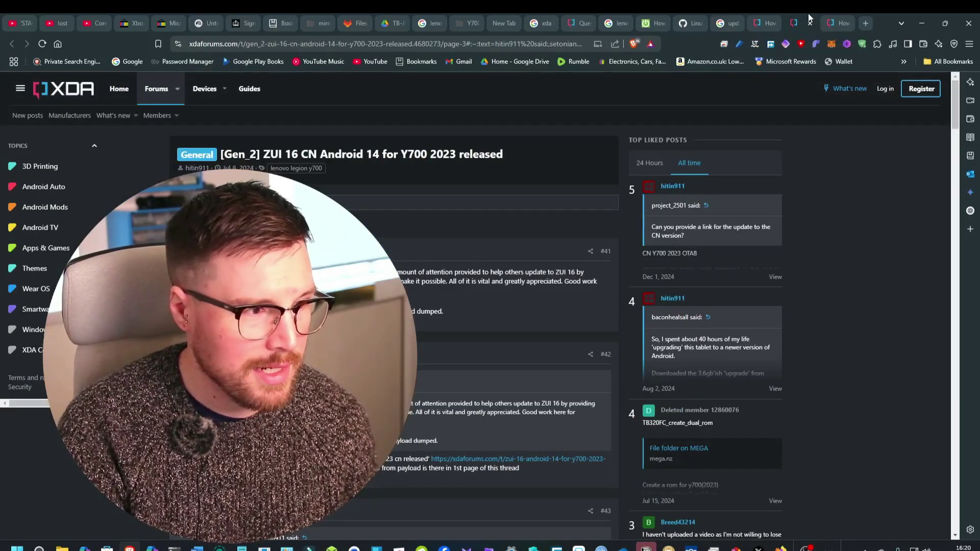
pyautogui.click(592, 14)
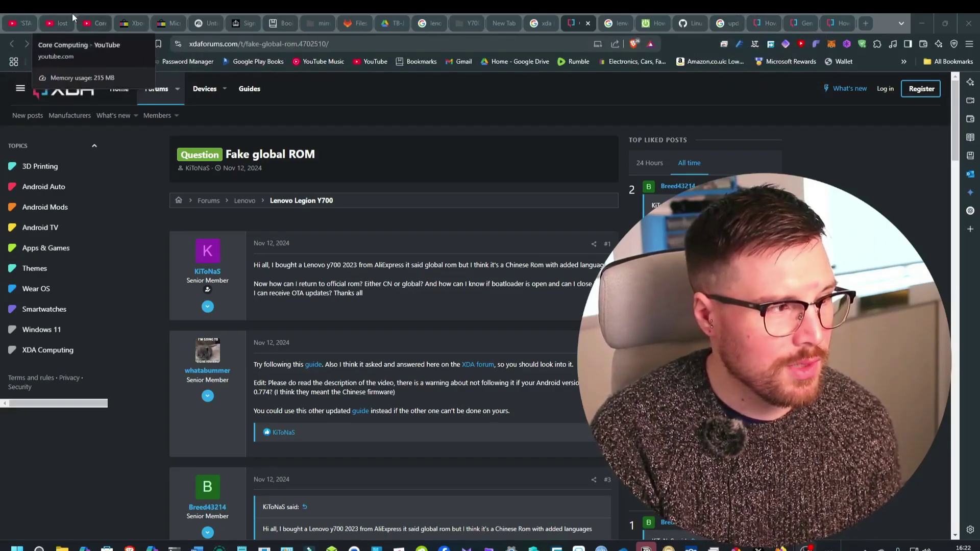
# - Check the YouTube channel and XDA flashing guide tabs, then show the Lenovo-Legion-Y700-ROMs GitHub repository
pyautogui.click(95, 22)
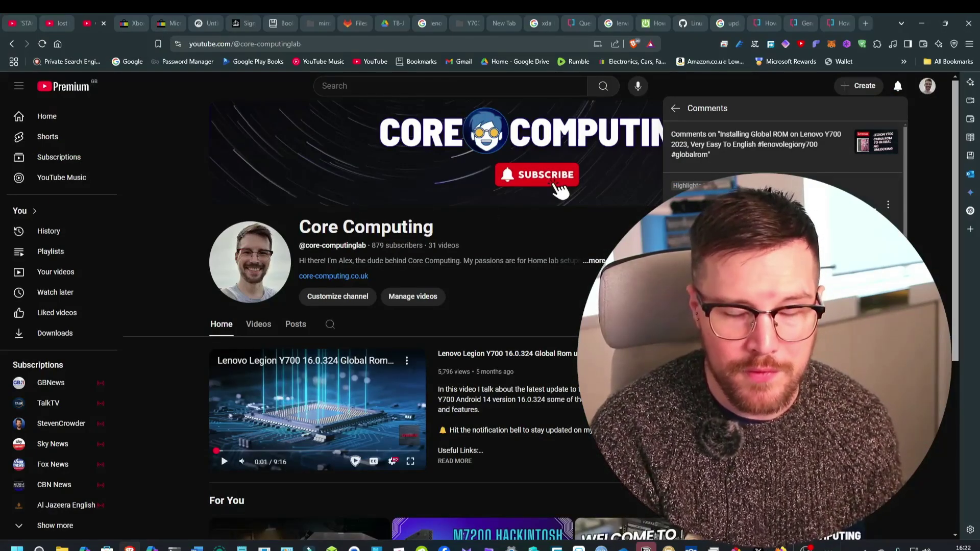
pyautogui.click(772, 18)
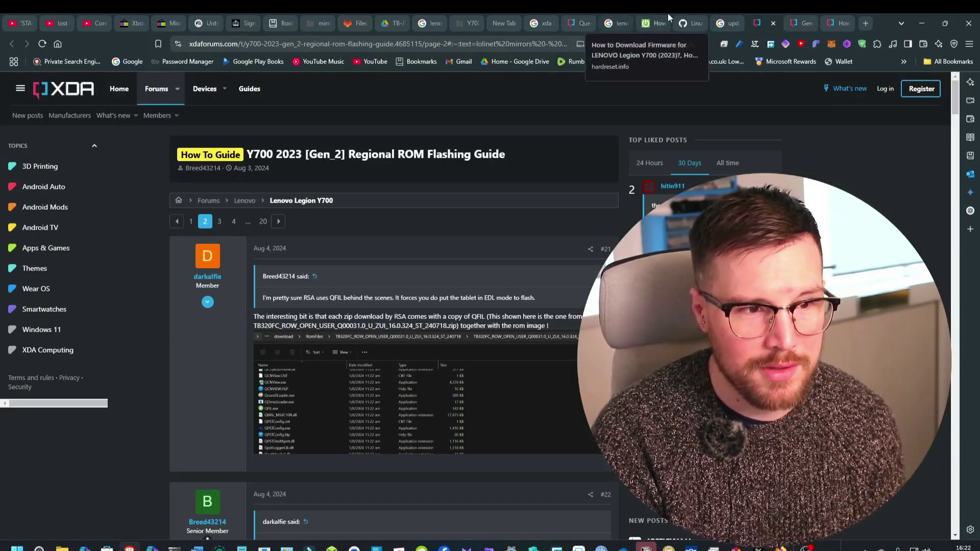
pyautogui.click(689, 17)
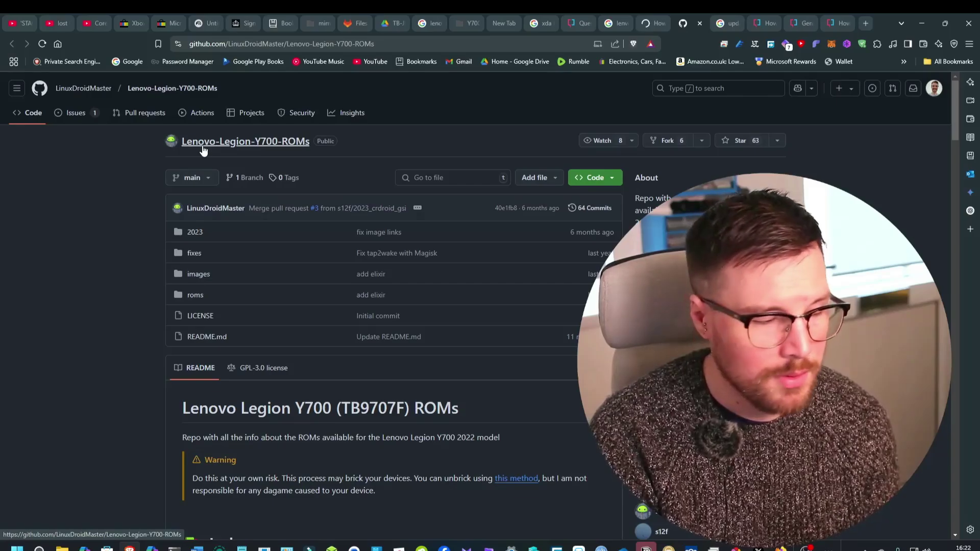
# - Scroll the README to the GSI ROMs list, highlight 'adb sideload OTA_FILENAME.zip', then return to the XDA guide
pyautogui.scroll(-4, 383, 266)
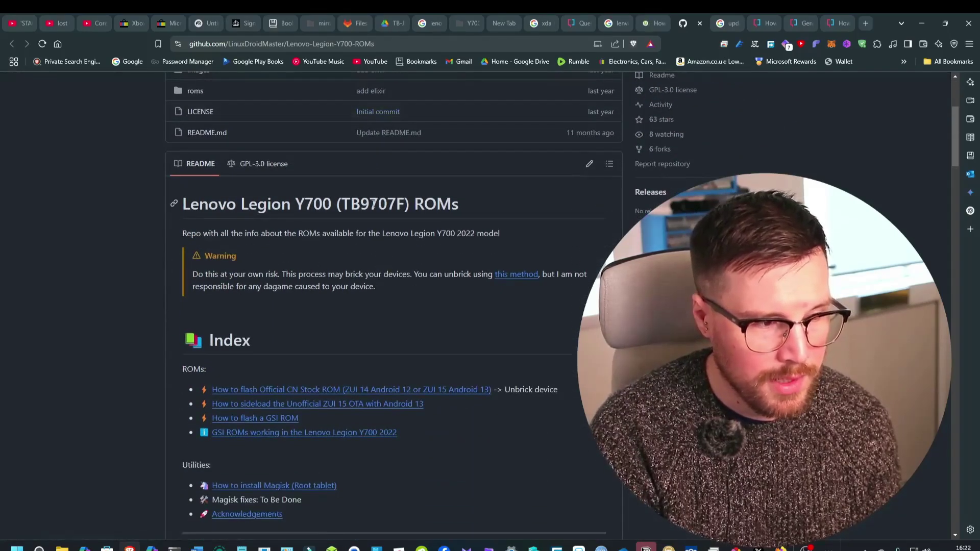
pyautogui.scroll(-8, 296, 204)
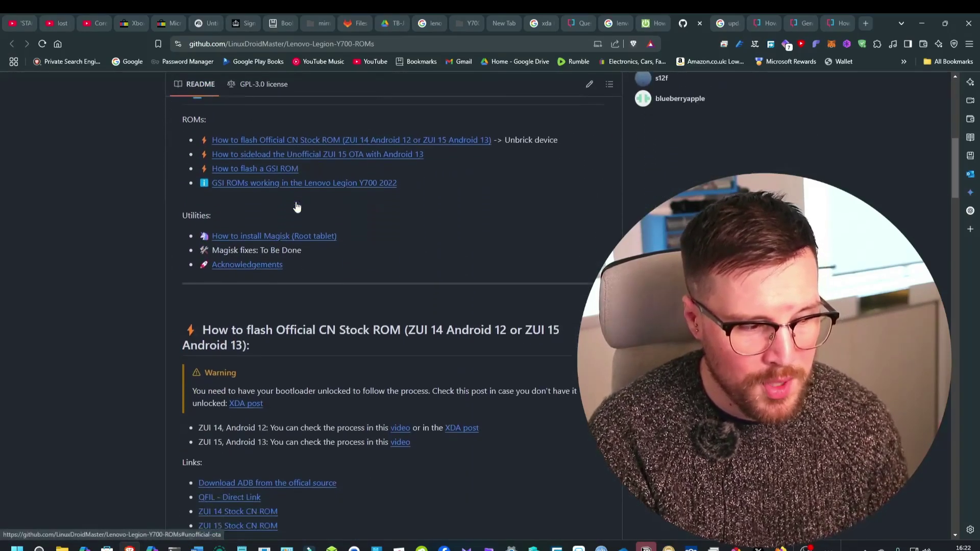
pyautogui.scroll(-1, 295, 205)
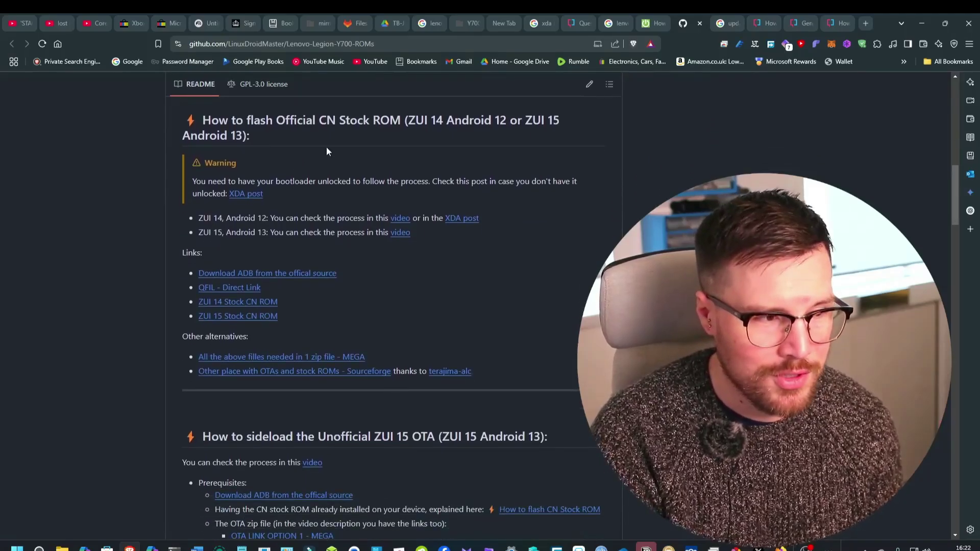
pyautogui.scroll(-4, 365, 140)
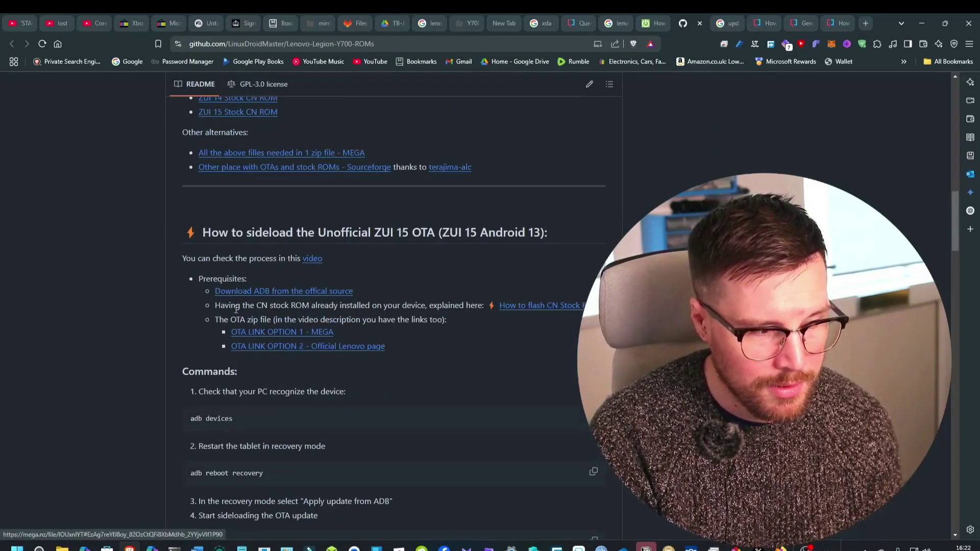
pyautogui.scroll(-2, 239, 360)
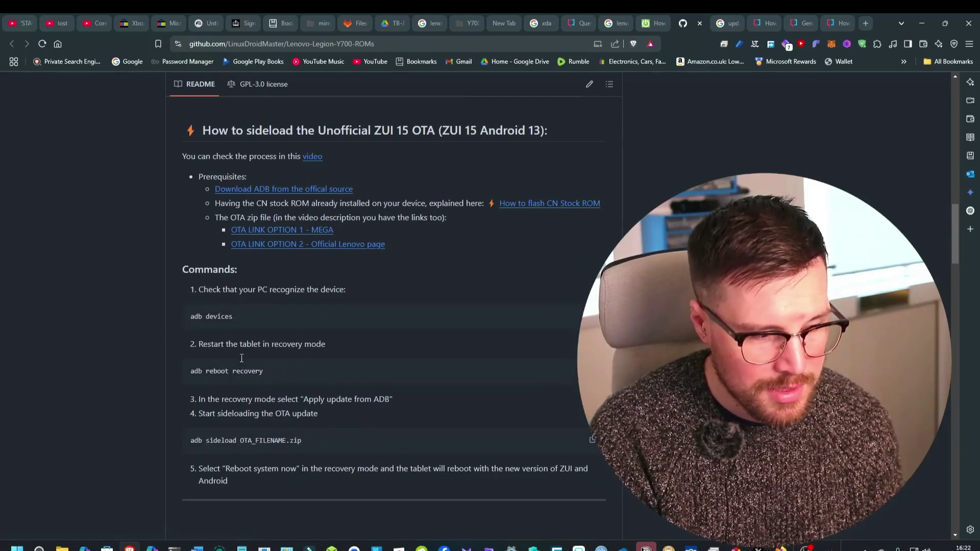
pyautogui.moveTo(193, 441); pyautogui.dragTo(307, 444)
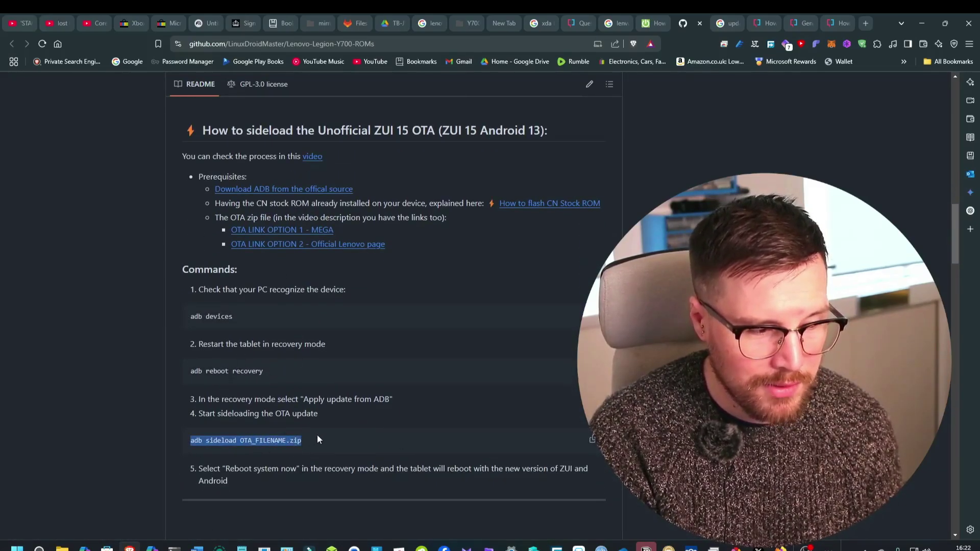
pyautogui.scroll(-6, 312, 434)
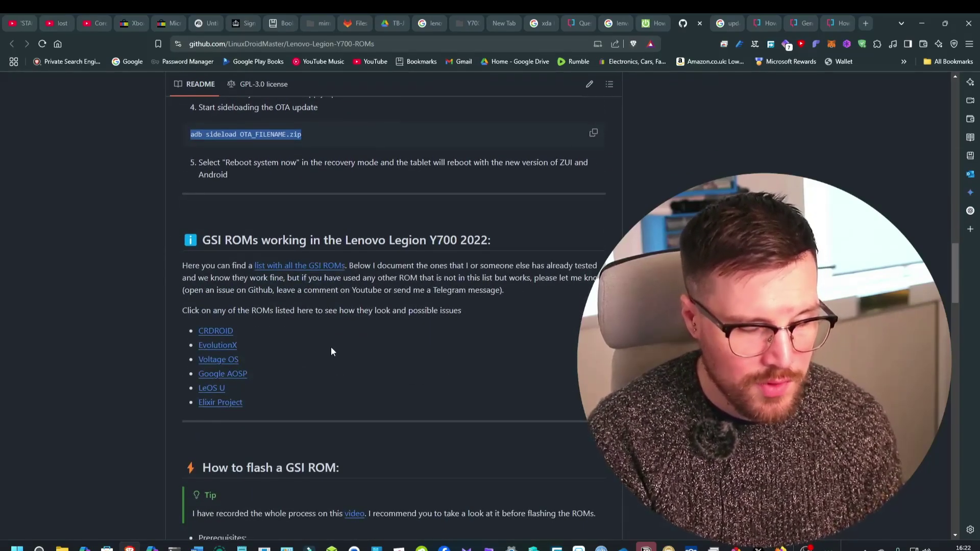
pyautogui.click(770, 14)
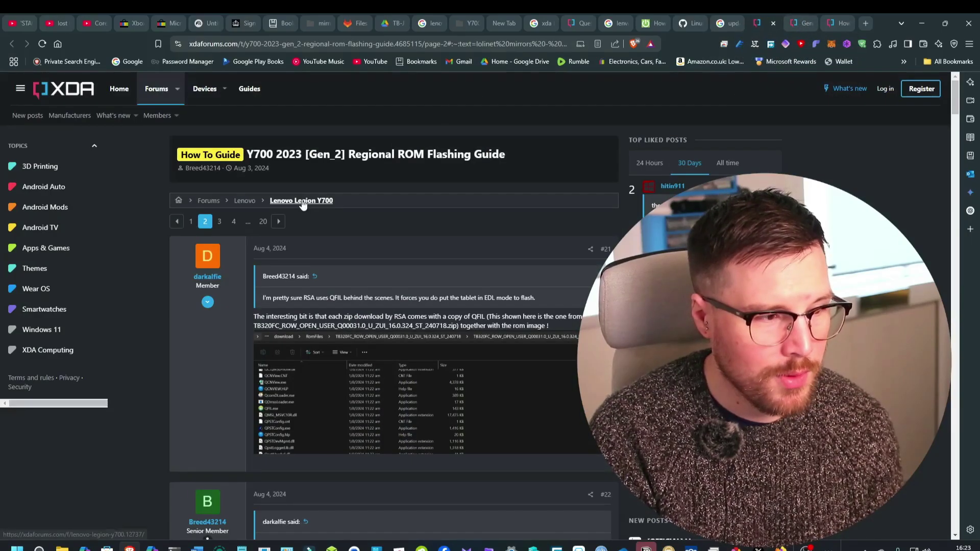
# - Visit the Lenovo Legion Y700 forum listing, then switch to the lolinet TB320FC firmware folder
pyautogui.click(303, 201)
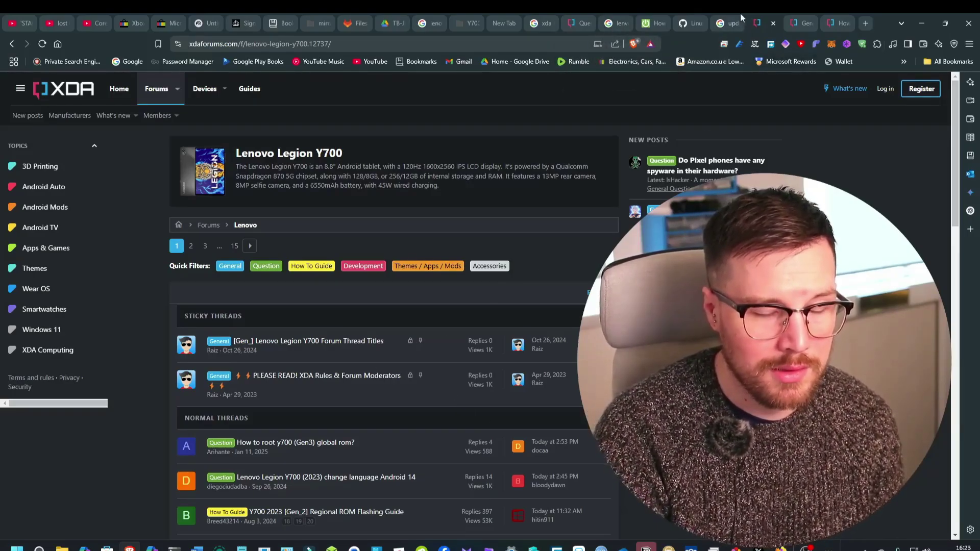
pyautogui.click(464, 14)
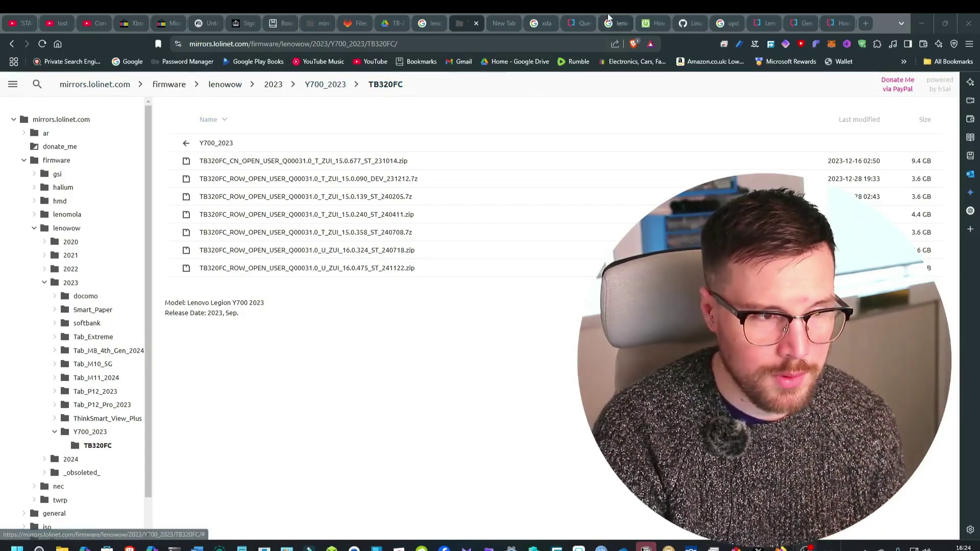
# - Step through the open tabs until the Core Computing YouTube channel page appears
pyautogui.click(511, 14)
pyautogui.click(572, 14)
pyautogui.click(612, 14)
pyautogui.click(109, 14)
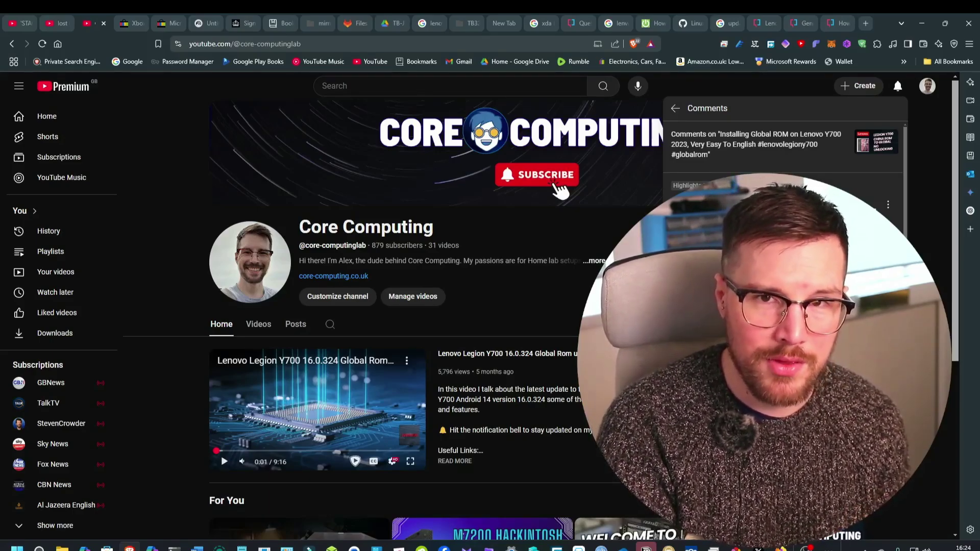
# - Dismiss the comments panel and open the Core Computing channel's Videos tab
pyautogui.click(930, 117)
pyautogui.scroll(-2, 359, 221)
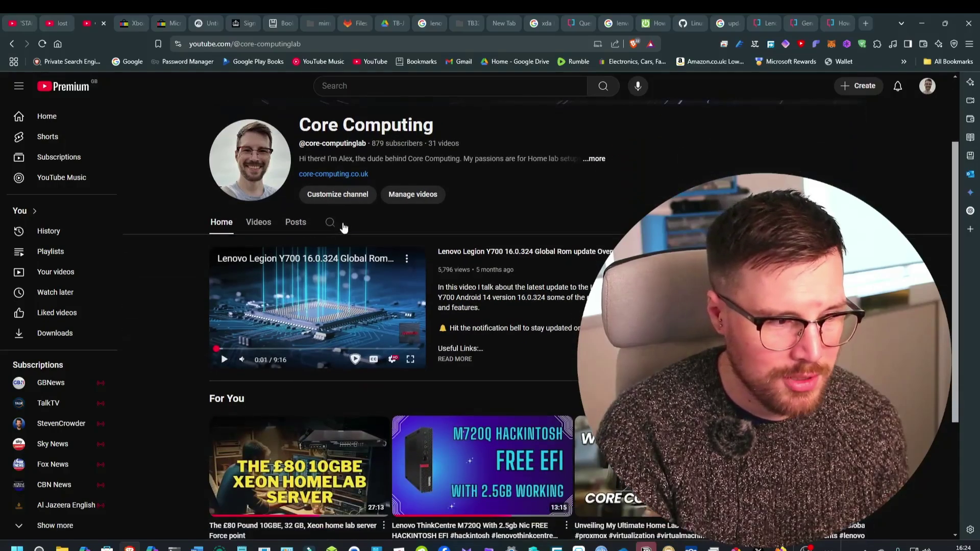
pyautogui.click(258, 222)
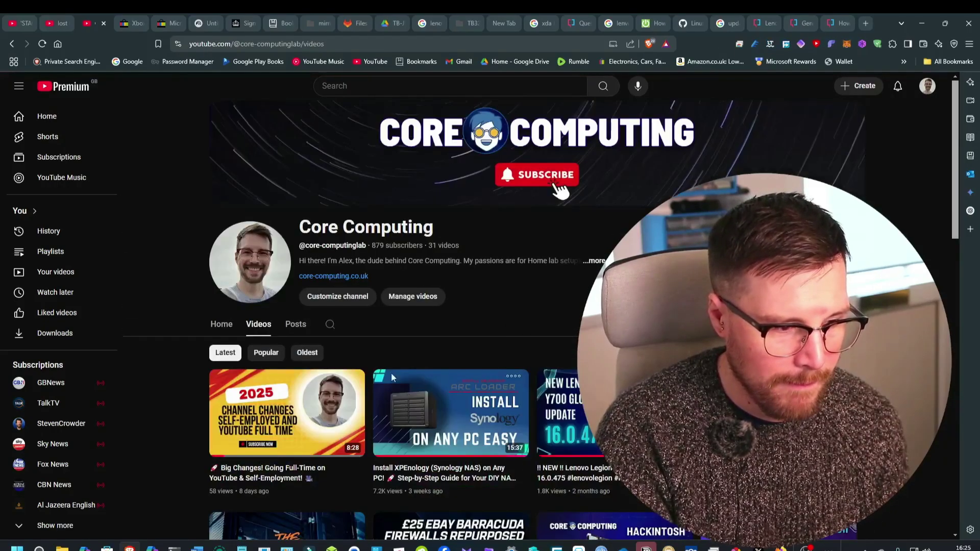
# - Browse the video grid of latest uploads, including the Legion Y700 Global ROM 16.0.475 update
pyautogui.scroll(-3, 499, 323)
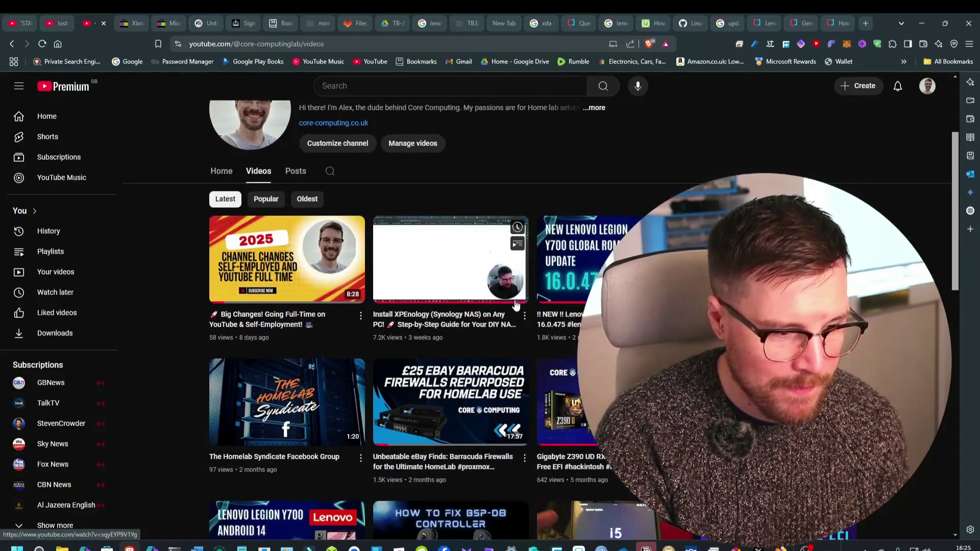
pyautogui.scroll(-4, 499, 323)
pyautogui.scroll(-1, 498, 323)
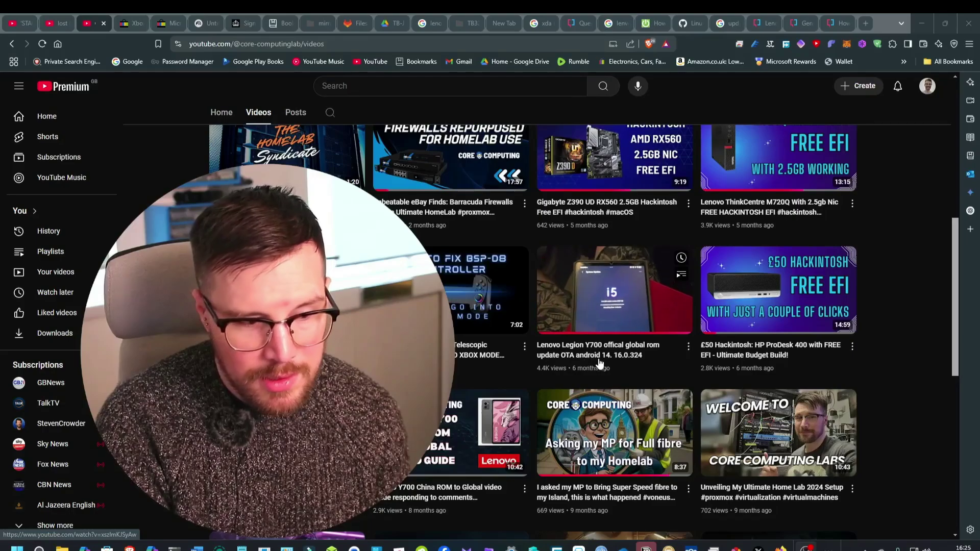
pyautogui.scroll(-9, 600, 363)
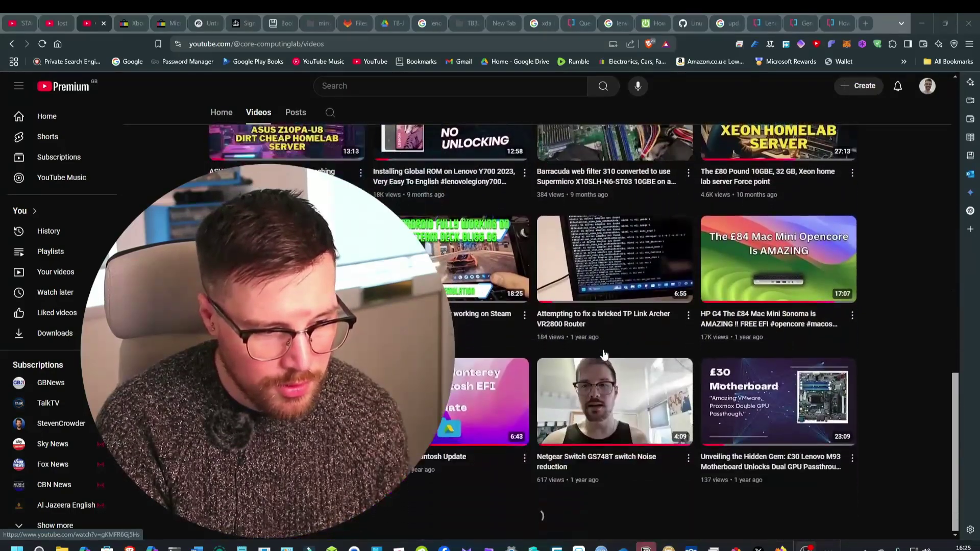
pyautogui.scroll(-2, 605, 354)
pyautogui.scroll(7, 564, 295)
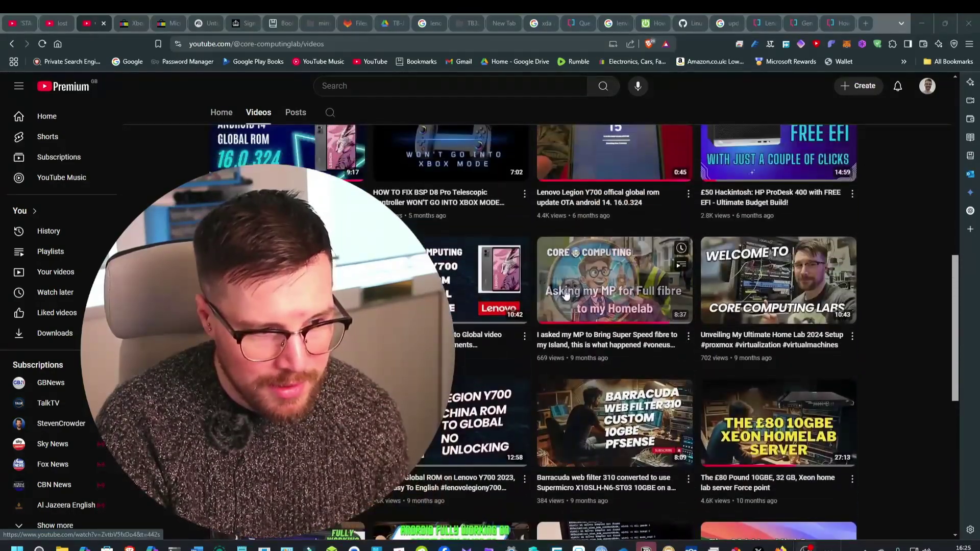
pyautogui.scroll(2, 564, 295)
pyautogui.scroll(2, 565, 295)
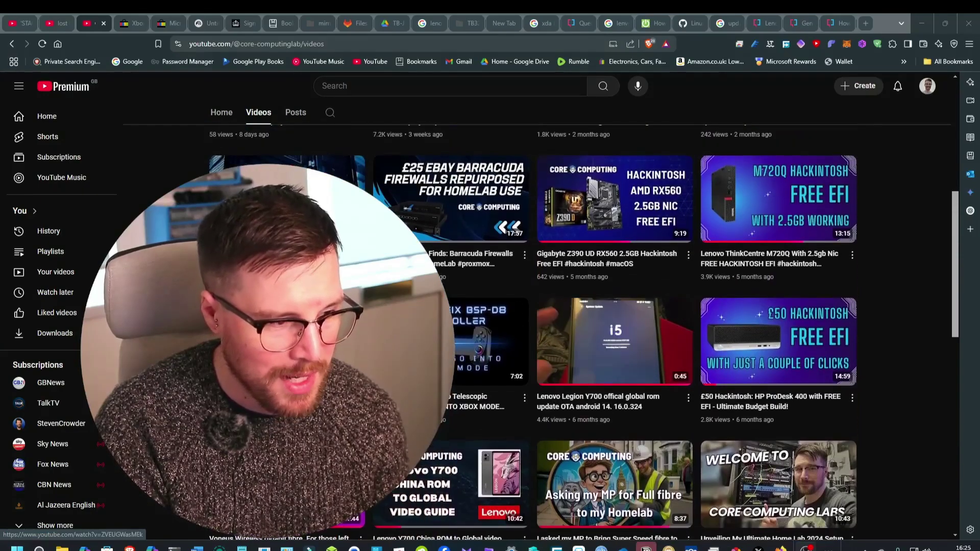
pyautogui.scroll(4, 637, 275)
pyautogui.scroll(-3, 644, 348)
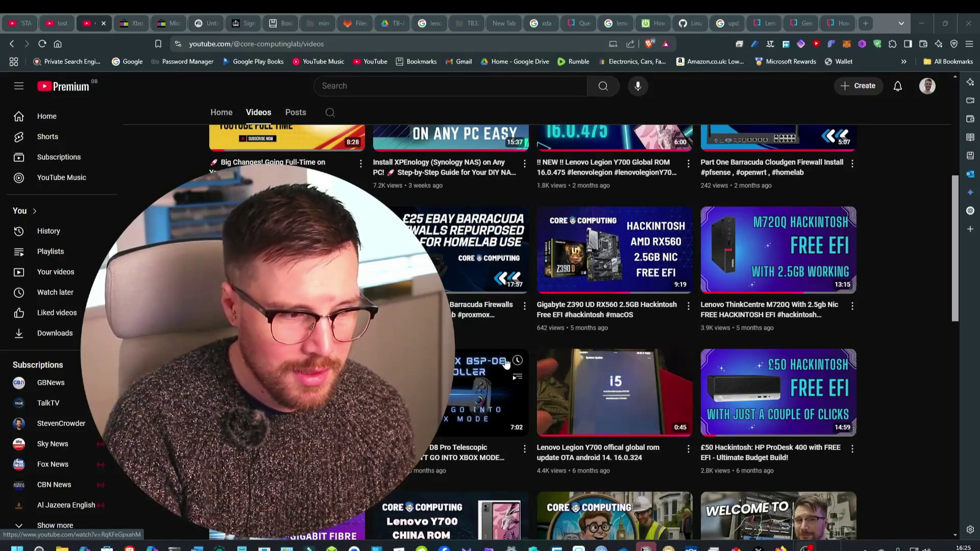
pyautogui.scroll(2, 625, 403)
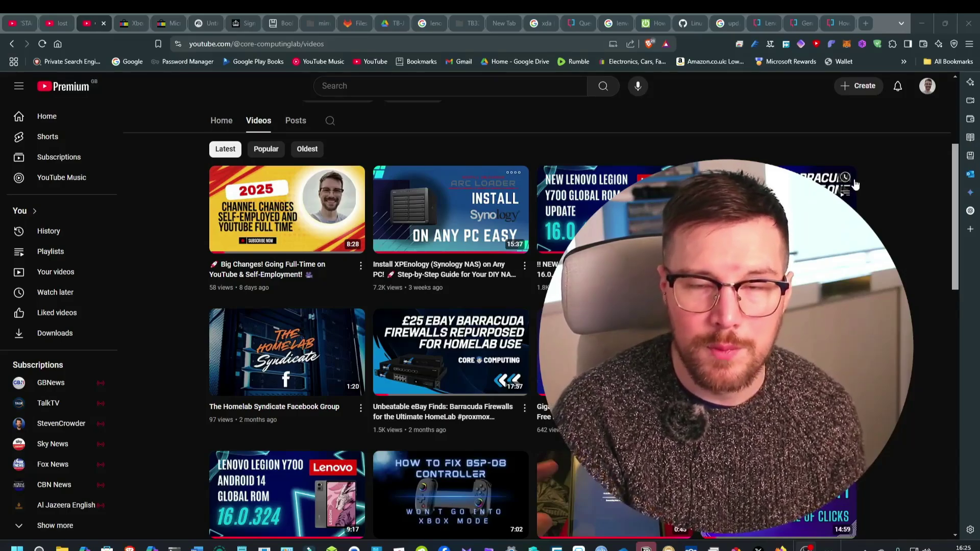
pyautogui.moveTo(850, 191)
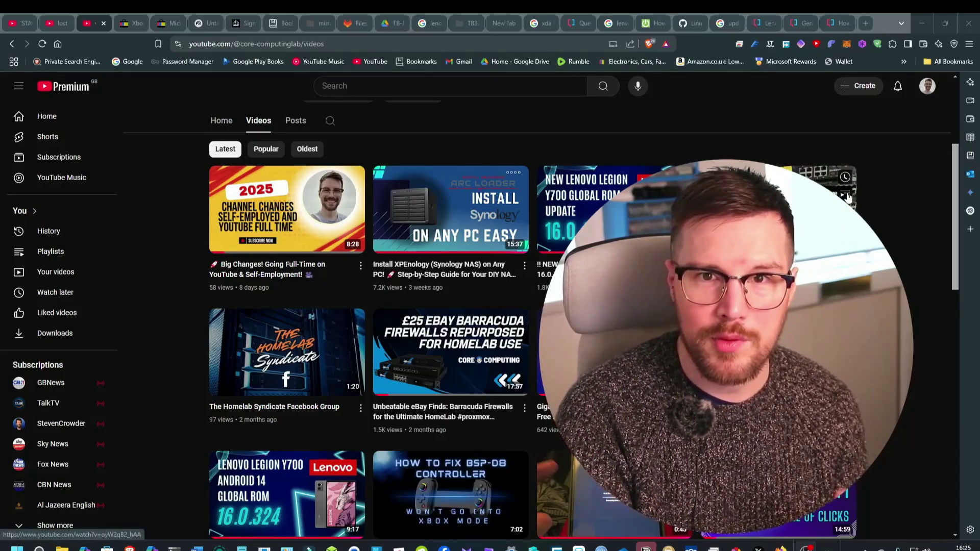